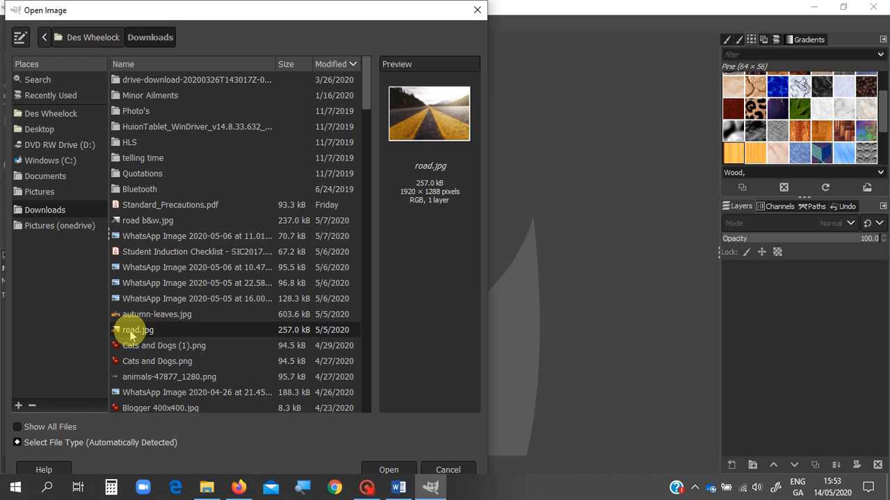
Step: Open road.jpg and add a new transparency-filled layer named watermark at 1920 × 1288 px
{"action": "left_click", "coordinate": [389, 470]}
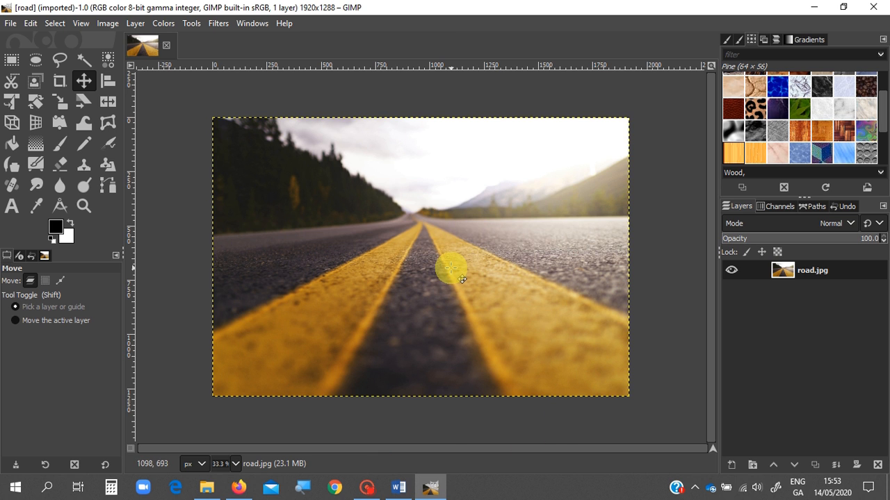
{"action": "left_click", "coordinate": [136, 23]}
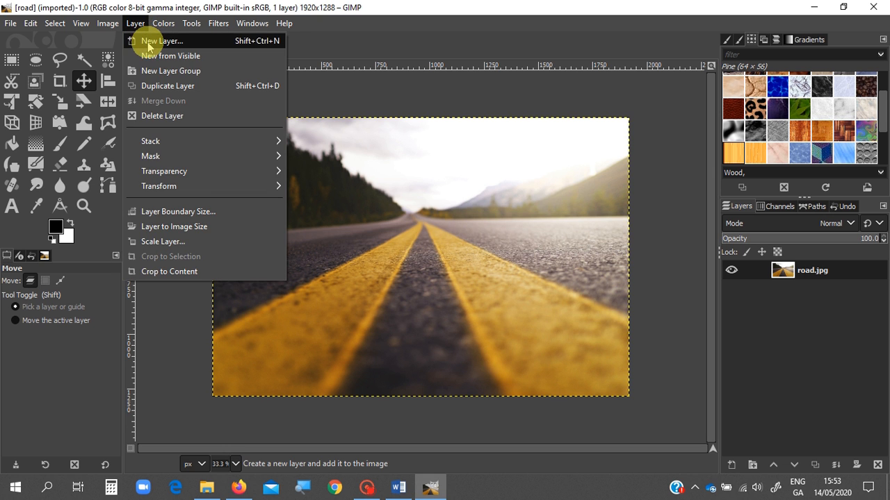
{"action": "left_click", "coordinate": [162, 41]}
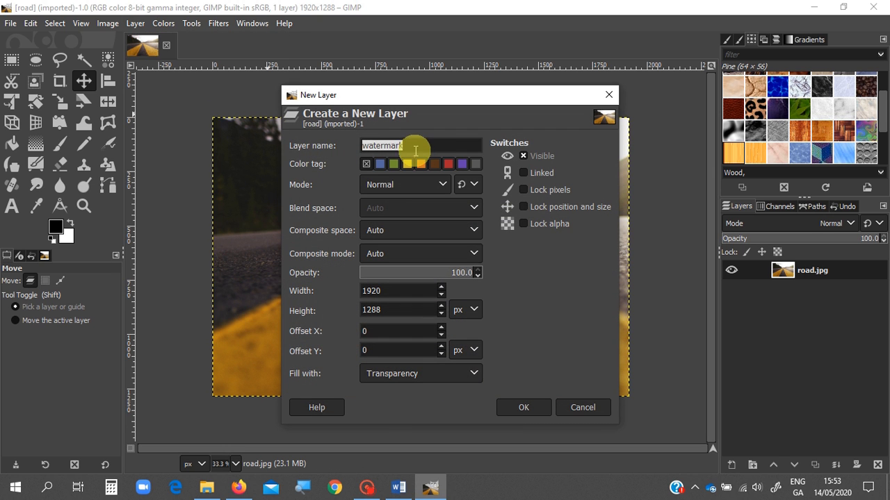
{"action": "left_click", "coordinate": [417, 147]}
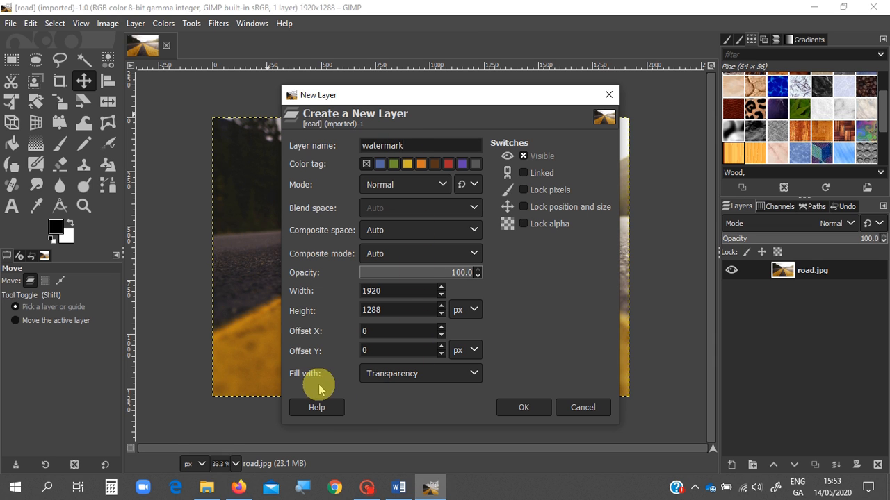
{"action": "left_click", "coordinate": [525, 408]}
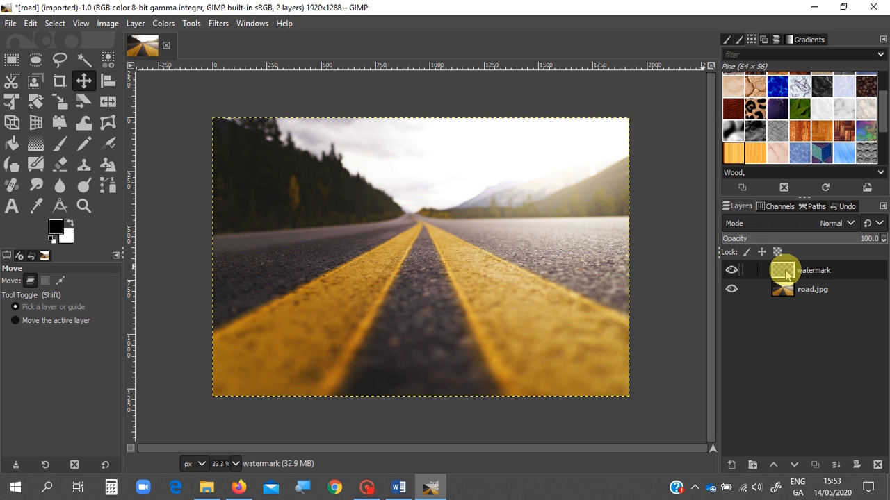
Step: Hide the road.jpg layer and fill the watermark layer with white using Bucket Fill
{"action": "left_click", "coordinate": [731, 289]}
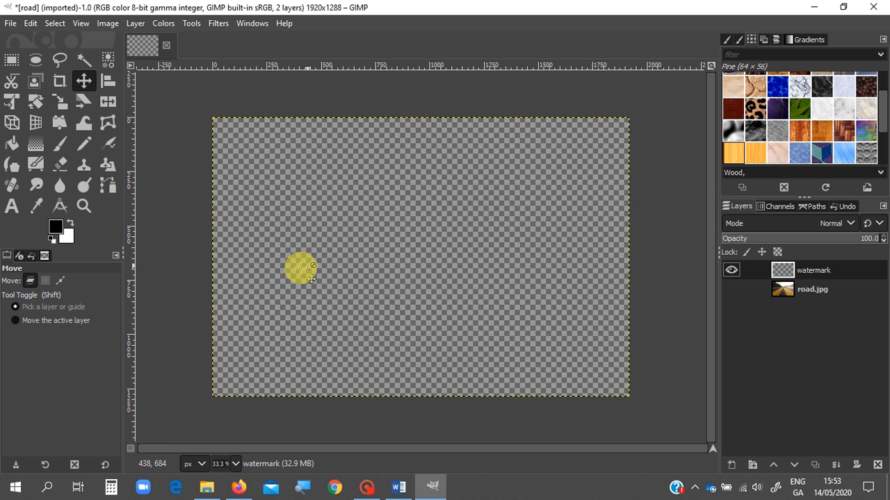
{"action": "left_click", "coordinate": [71, 224]}
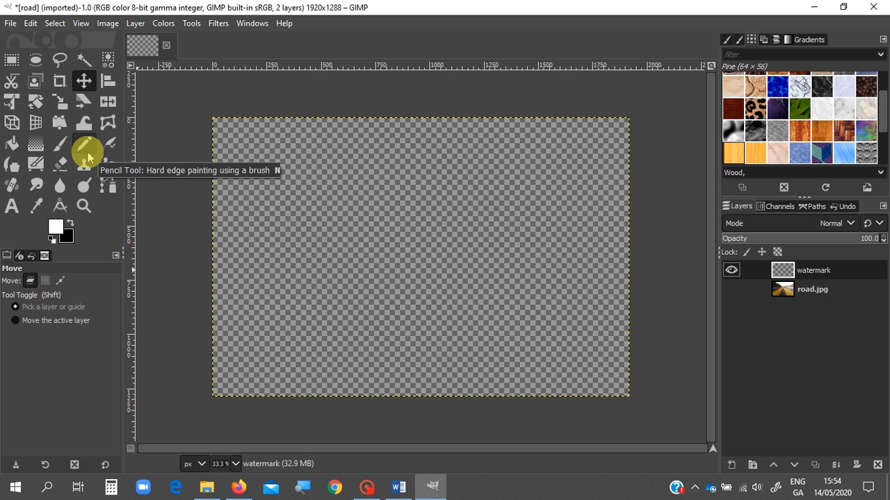
{"action": "left_click", "coordinate": [15, 146]}
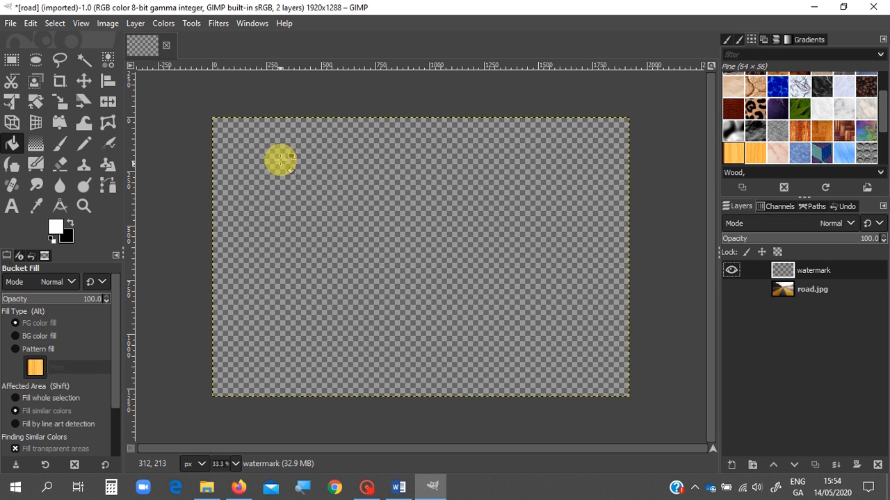
{"action": "left_click", "coordinate": [317, 164]}
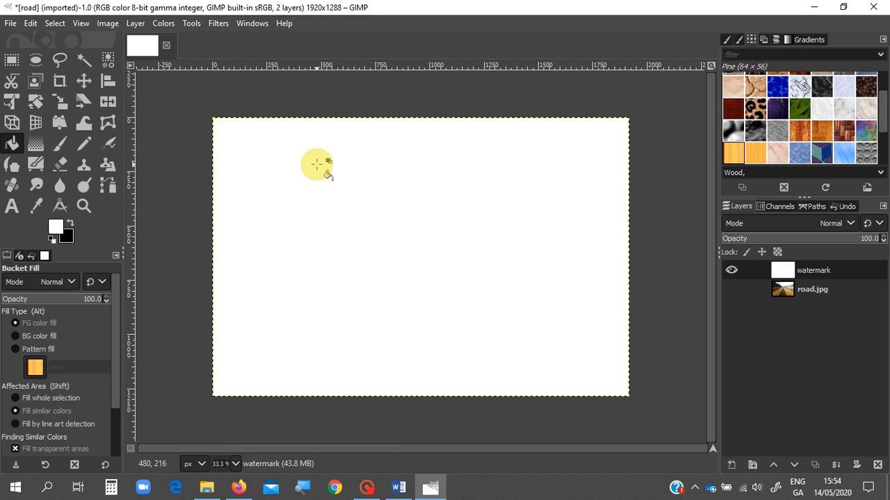
Step: Add the black text "InTuition ©" in Arial 100 px on the lower part of the canvas, entering the copyright symbol by Unicode a9
{"action": "left_click", "coordinate": [72, 224]}
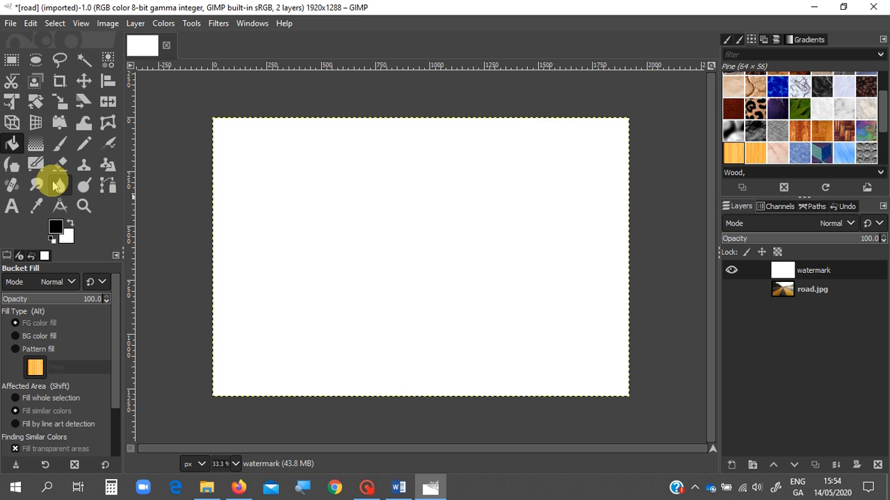
{"action": "left_click", "coordinate": [18, 211]}
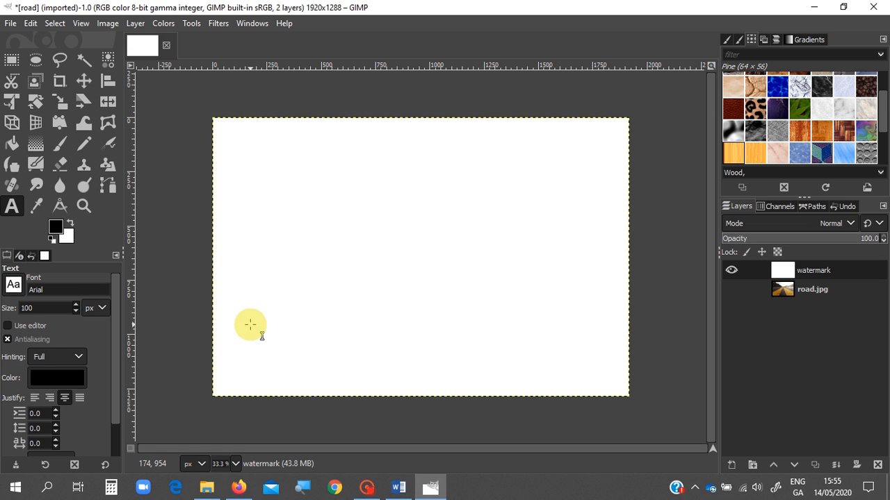
{"action": "left_click", "coordinate": [250, 325]}
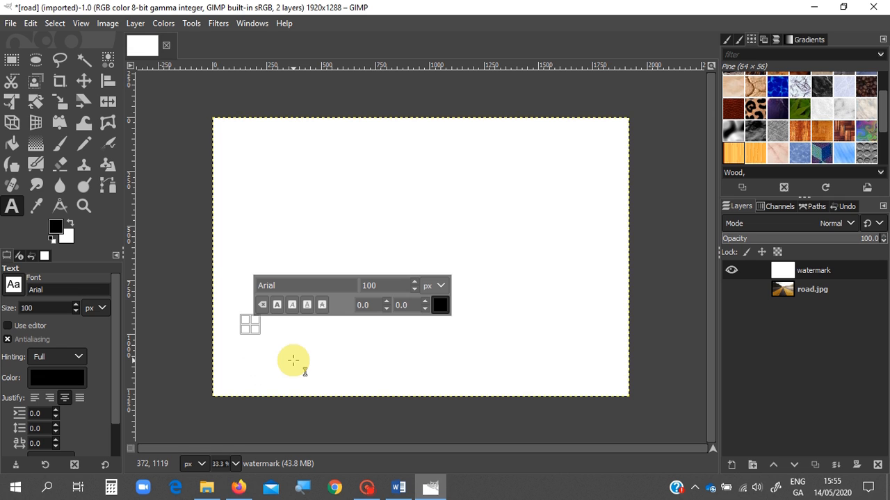
{"action": "type", "text": "In"}
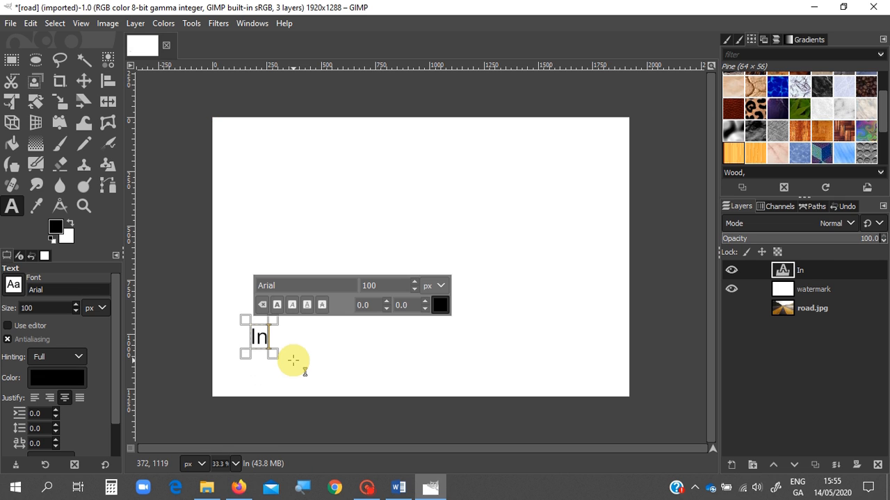
{"action": "type", "text": "Tuition"}
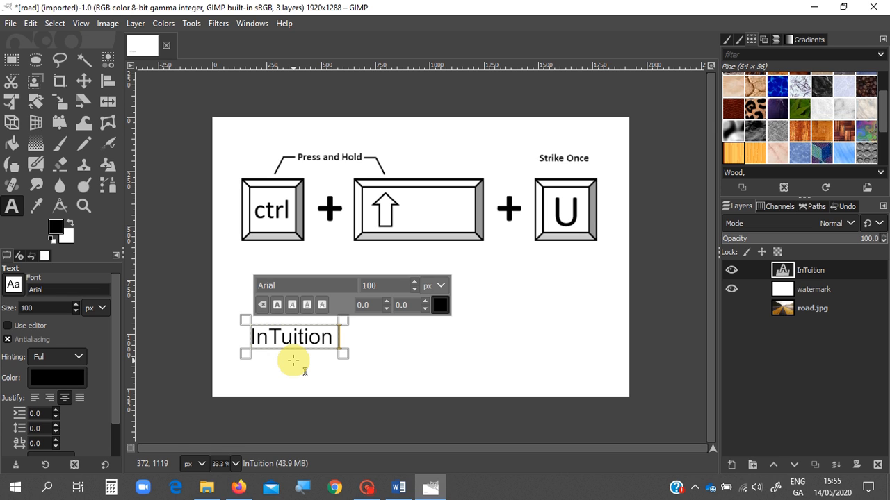
{"action": "key", "text": "ctrl+shift+u"}
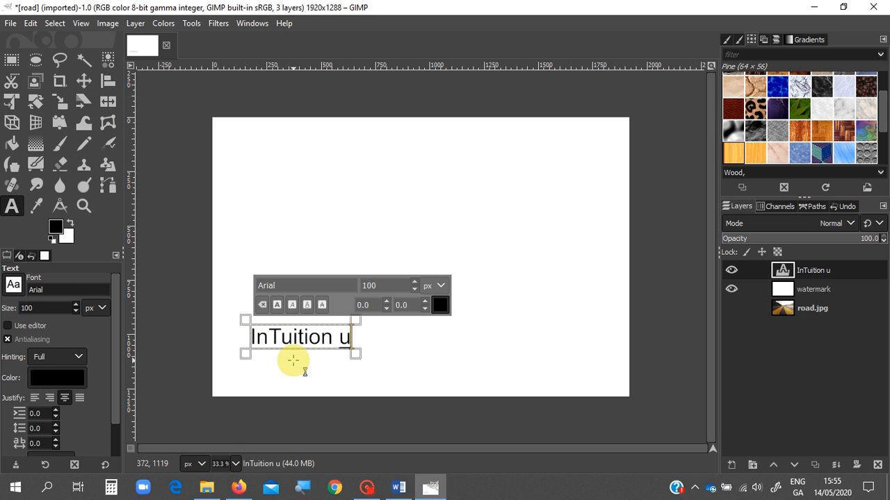
{"action": "type", "text": "a9"}
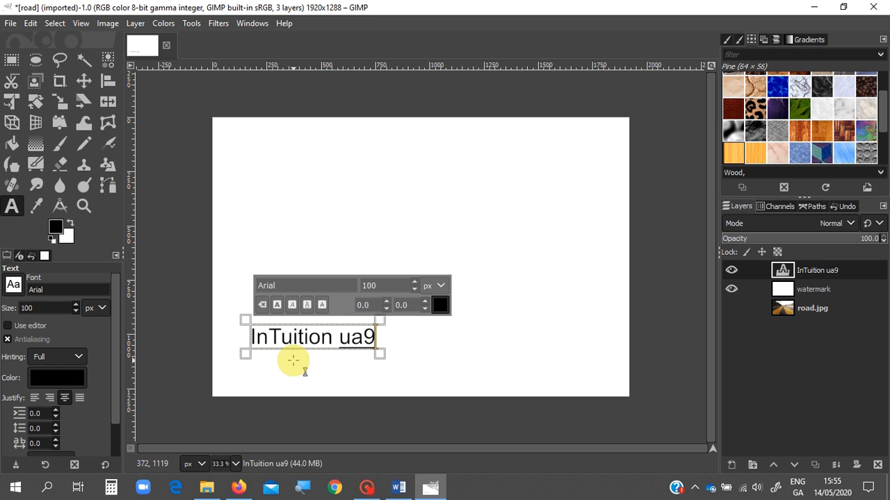
{"action": "key", "text": "space"}
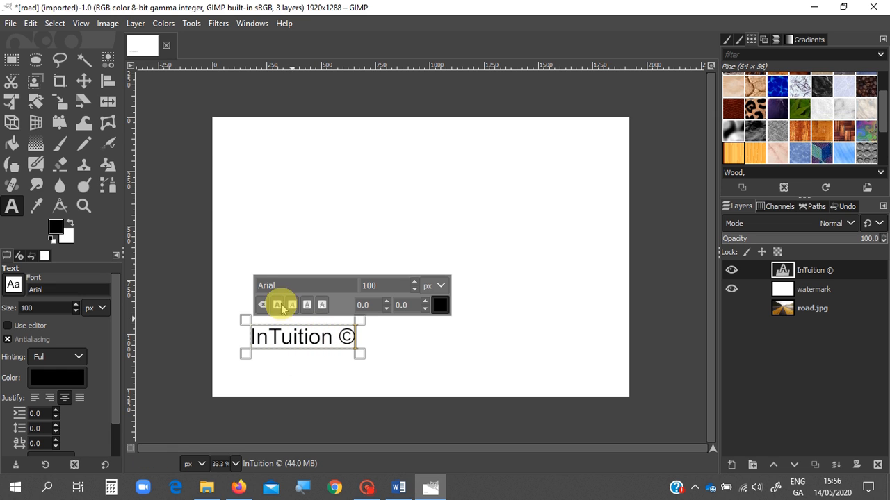
Step: Apply the Emboss filter to the text layer with azimuth 30, elevation 45 and depth 20
{"action": "left_click", "coordinate": [220, 23]}
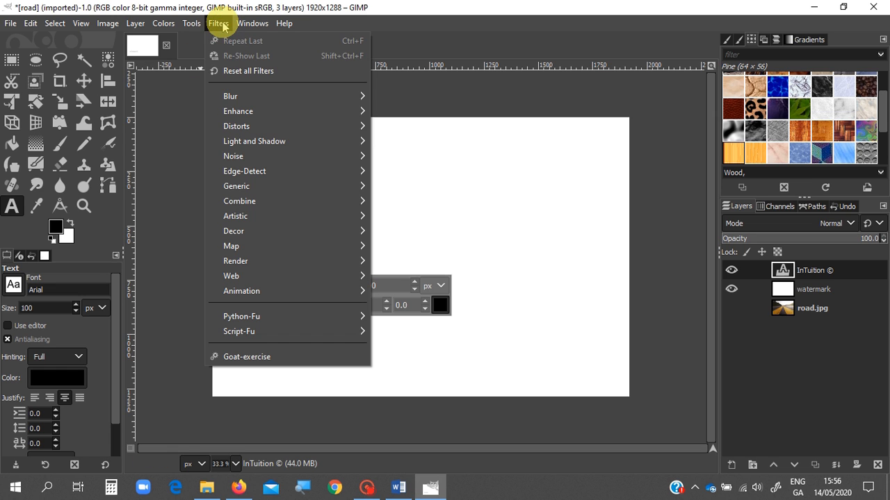
{"action": "mouse_move", "coordinate": [274, 126]}
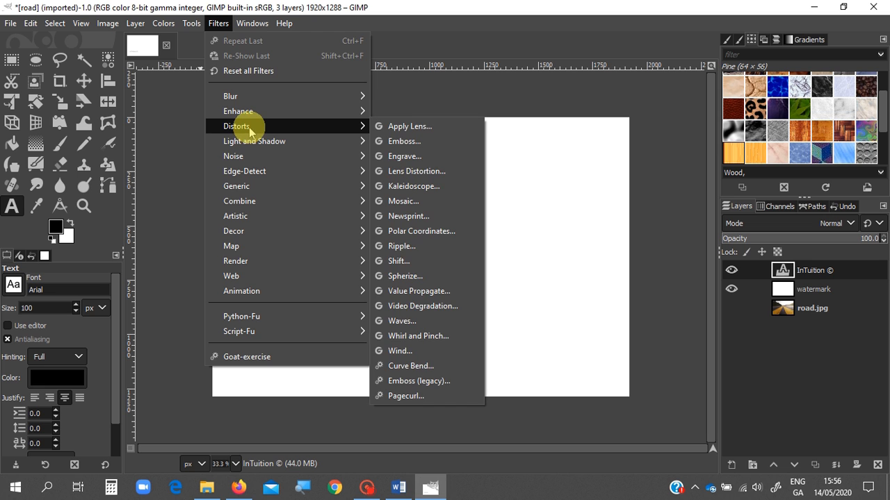
{"action": "left_click", "coordinate": [407, 142]}
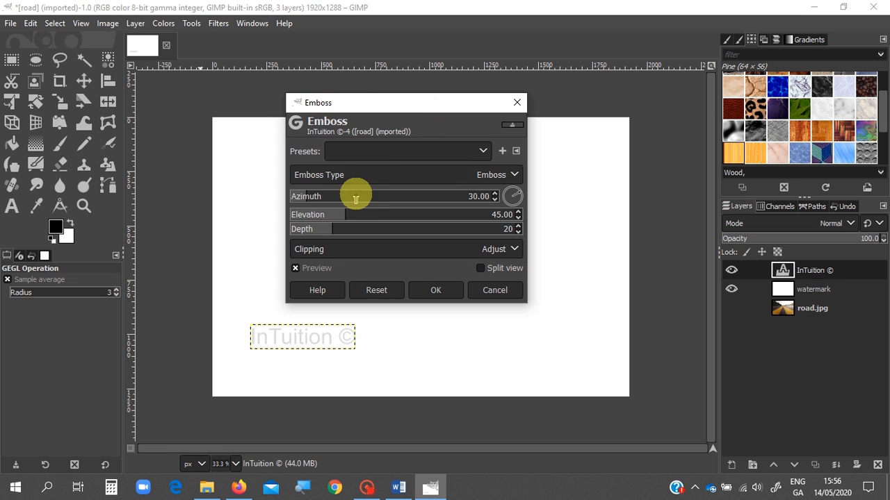
{"action": "left_click", "coordinate": [436, 291]}
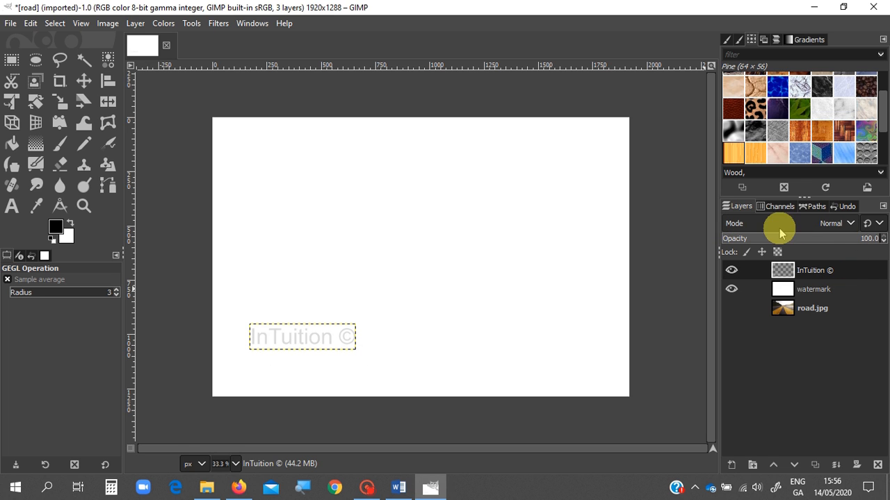
Step: Set the InTuition © text layer's blend mode to Hard light
{"action": "left_click", "coordinate": [852, 224]}
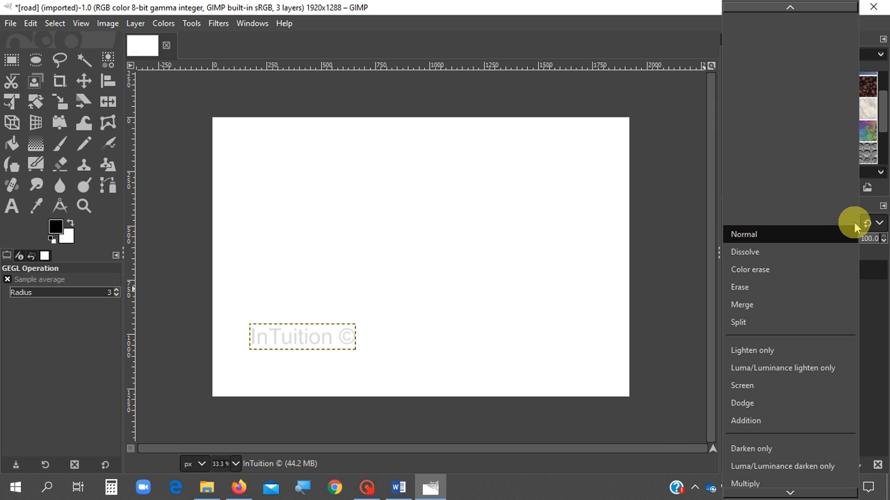
{"action": "scroll", "coordinate": [801, 305], "scroll_direction": "down", "scroll_amount": 1}
{"action": "scroll", "coordinate": [801, 304], "scroll_direction": "down", "scroll_amount": 5}
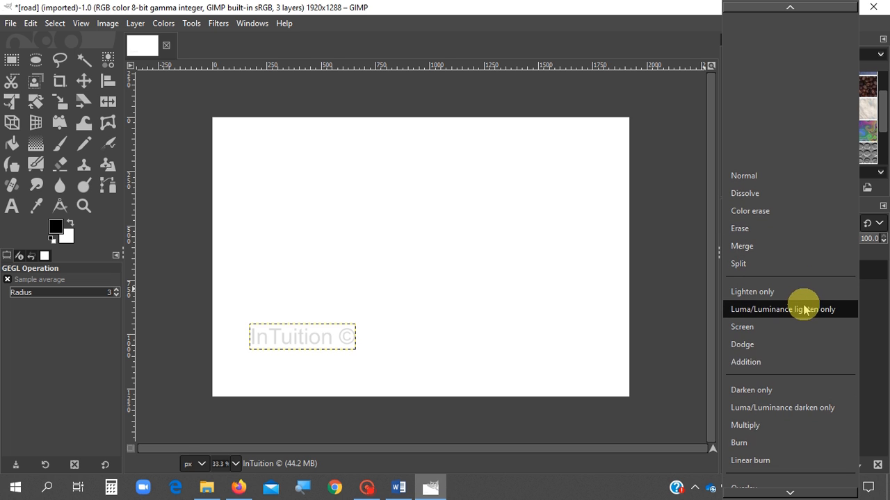
{"action": "scroll", "coordinate": [814, 305], "scroll_direction": "down", "scroll_amount": 1}
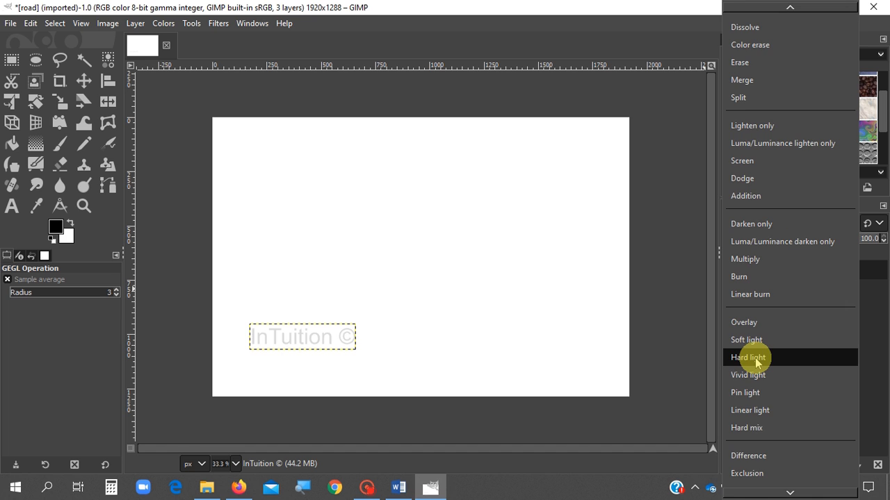
{"action": "left_click", "coordinate": [748, 357]}
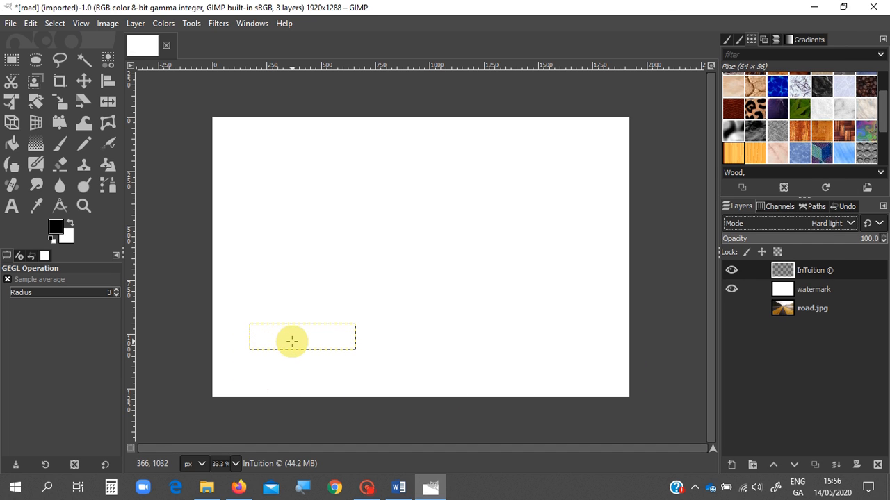
Step: Set the white watermark layer's blend mode to Divide
{"action": "left_click", "coordinate": [811, 290]}
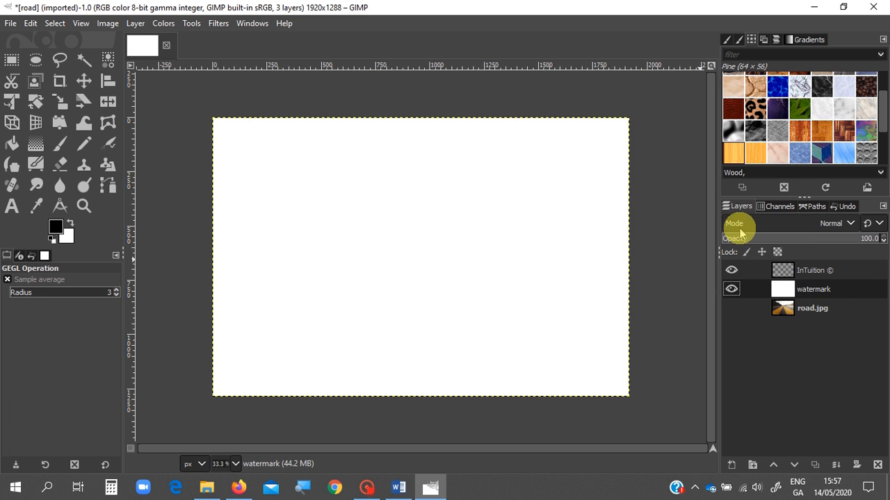
{"action": "left_click", "coordinate": [854, 223]}
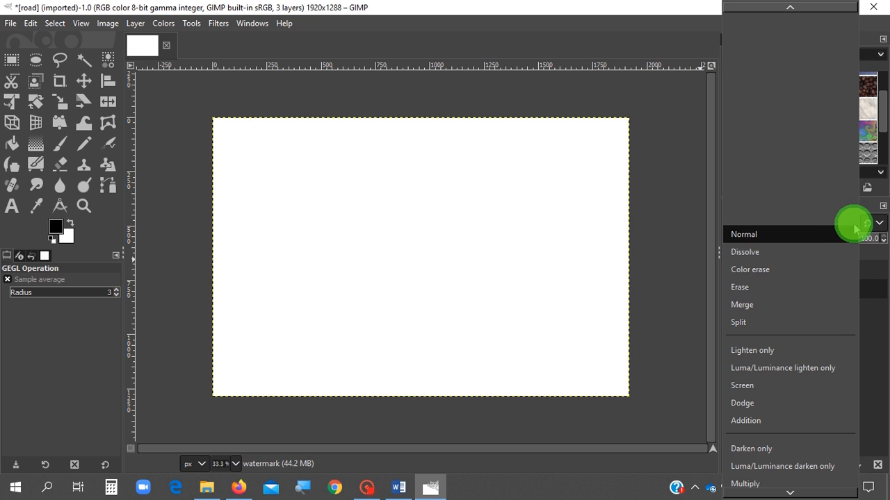
{"action": "scroll", "coordinate": [795, 341], "scroll_direction": "down", "scroll_amount": 3}
{"action": "scroll", "coordinate": [793, 348], "scroll_direction": "down", "scroll_amount": 9}
{"action": "scroll", "coordinate": [785, 347], "scroll_direction": "down", "scroll_amount": 5}
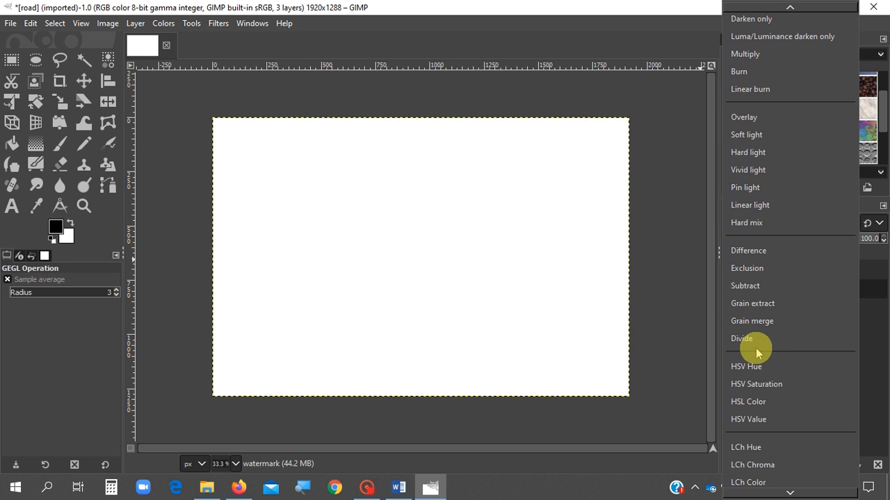
{"action": "left_click", "coordinate": [743, 339]}
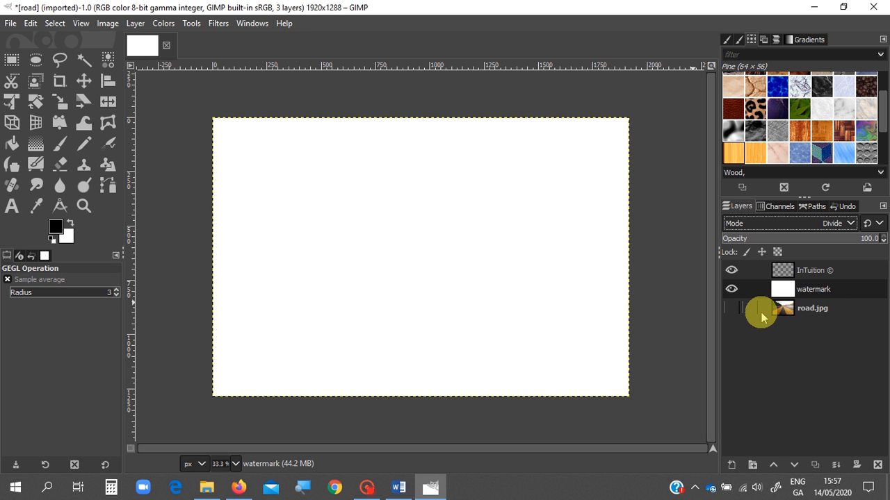
Step: Show the road.jpg layer again and move the InTuition © text into the photo's lower-left corner
{"action": "left_click", "coordinate": [733, 308]}
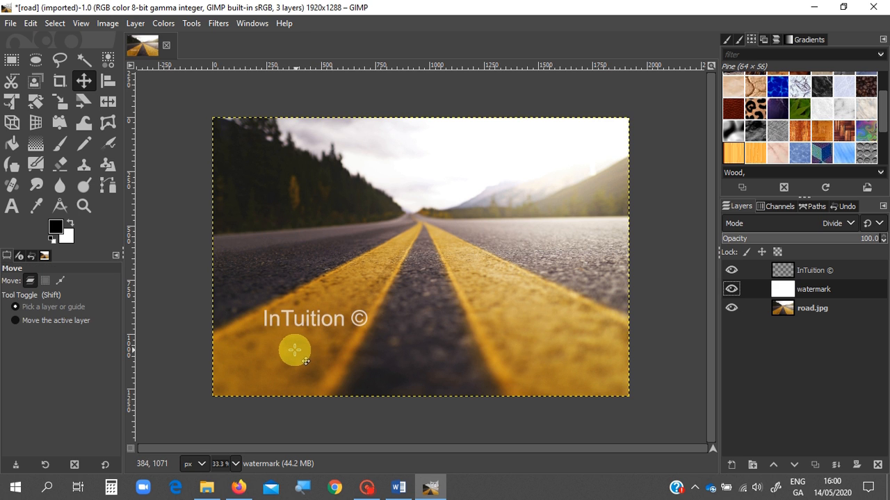
{"action": "left_click", "coordinate": [288, 321]}
{"action": "left_click_drag", "start_coordinate": [287, 321], "coordinate": [244, 382]}
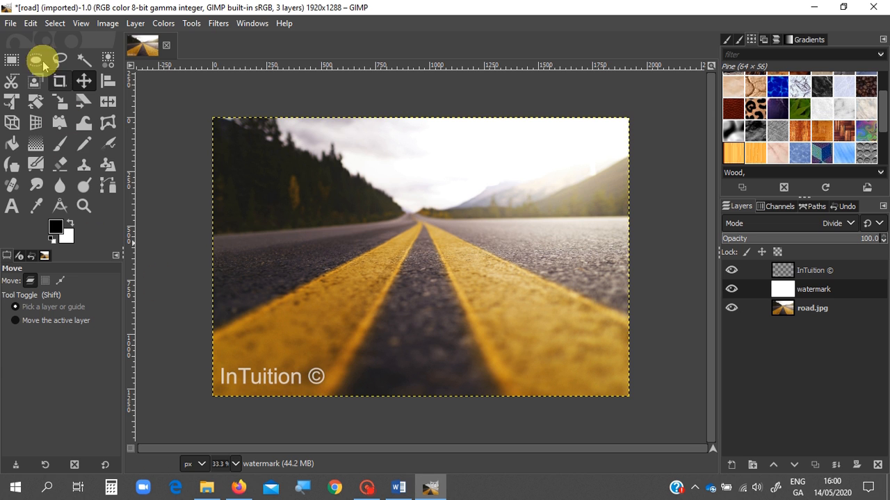
Step: Export the watermarked image to the Downloads folder as road cr.jpg, with JPEG quality 100
{"action": "left_click", "coordinate": [10, 22]}
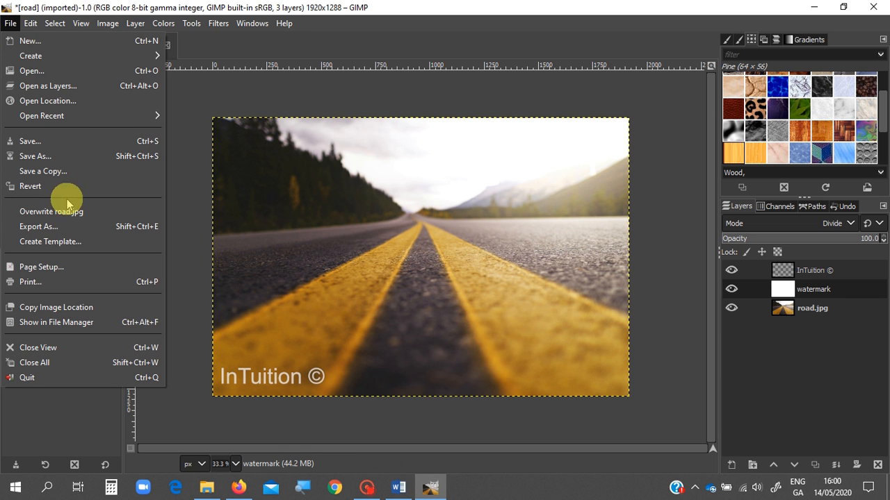
{"action": "left_click", "coordinate": [38, 227]}
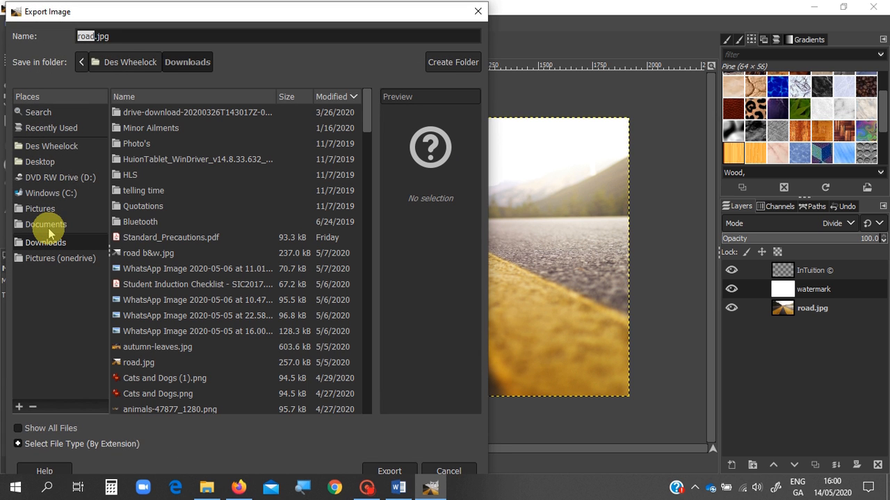
{"action": "left_click", "coordinate": [94, 36]}
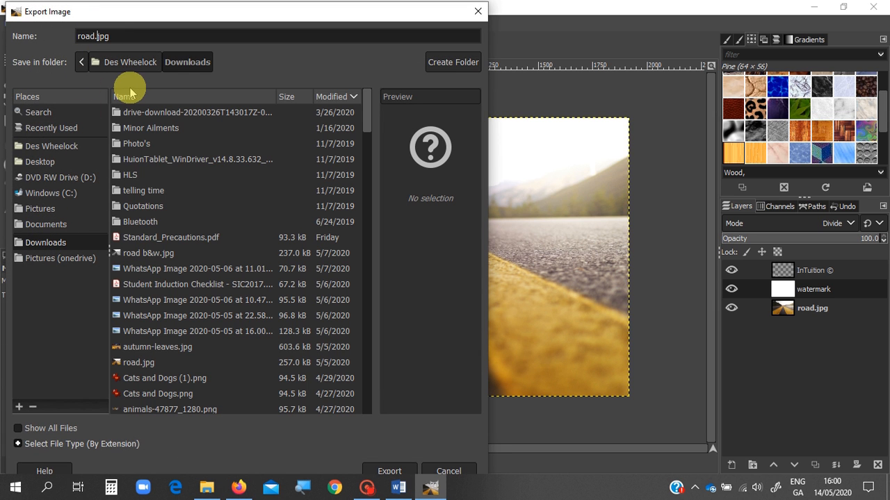
{"action": "type", "text": "cr"}
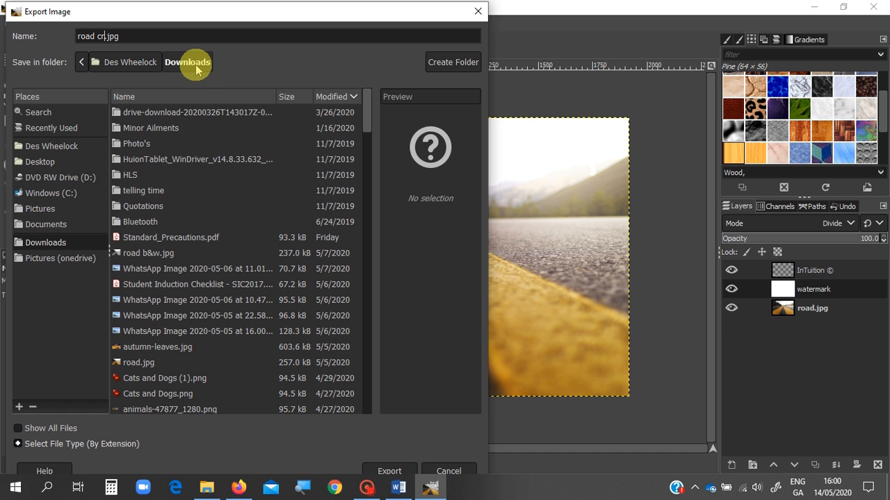
{"action": "left_click", "coordinate": [394, 473]}
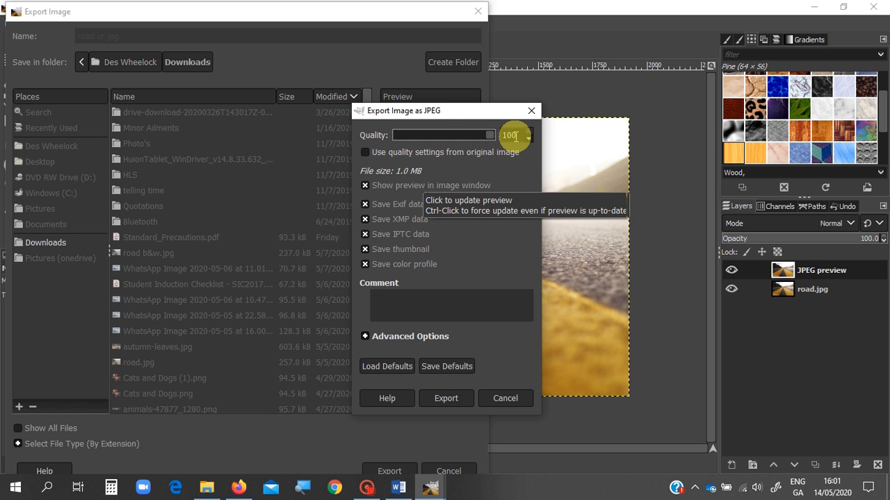
{"action": "left_click", "coordinate": [447, 400]}
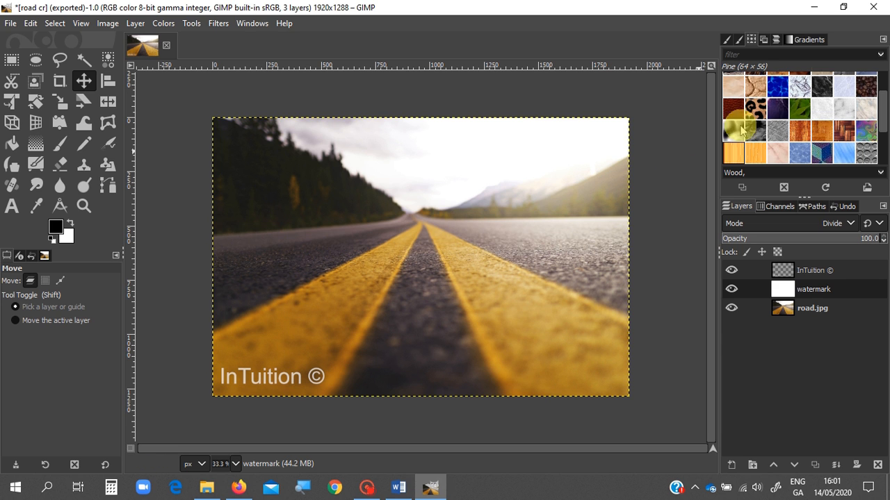
Step: Quit the program and discard the unsaved changes
{"action": "left_click", "coordinate": [874, 8]}
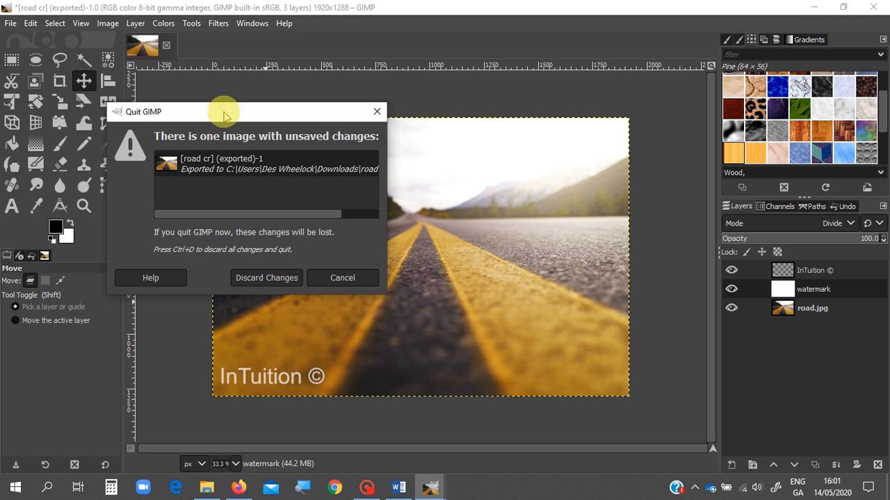
{"action": "left_click", "coordinate": [276, 285]}
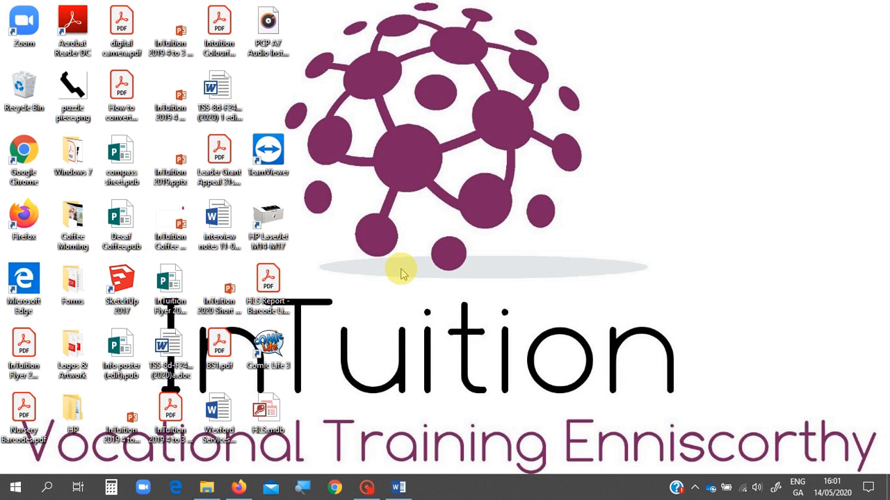